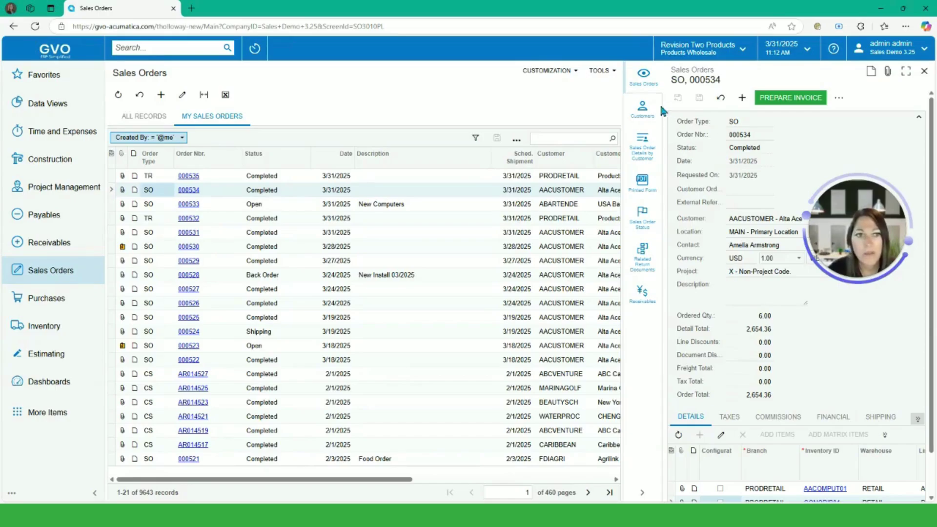
Examine the customer record, printed form, sales order status and receivables for the selected Alta Ace order
click(648, 117)
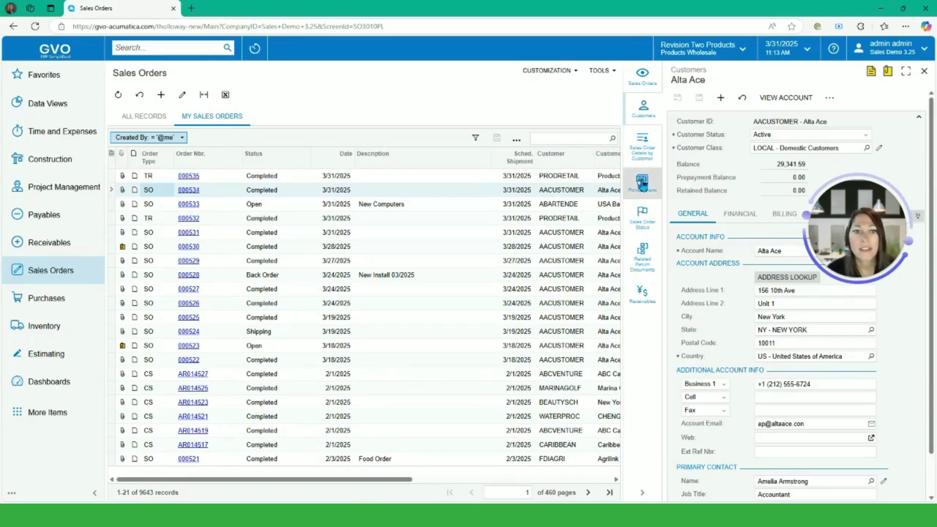
click(642, 183)
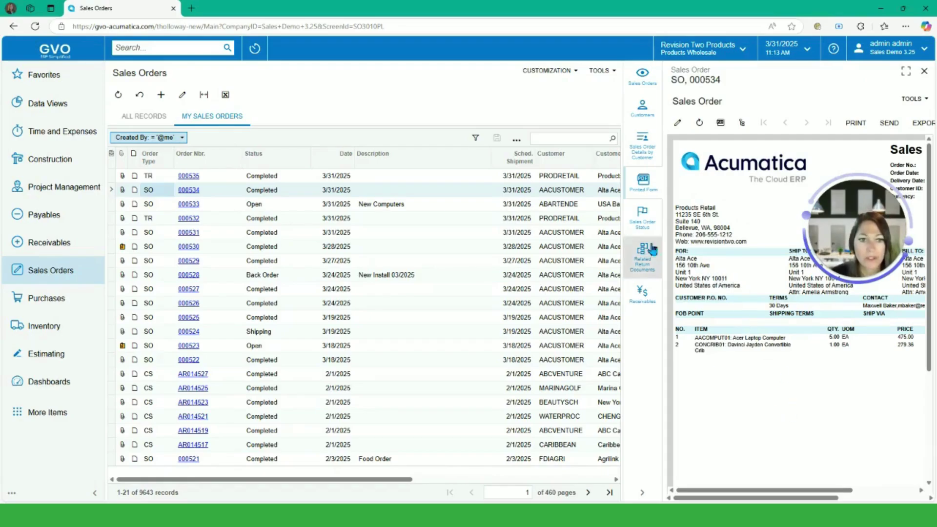
click(654, 221)
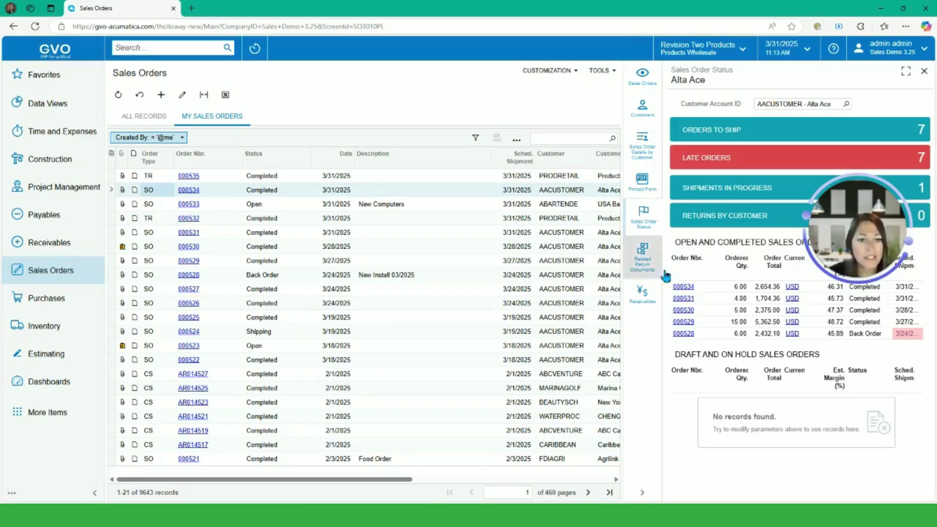
click(639, 300)
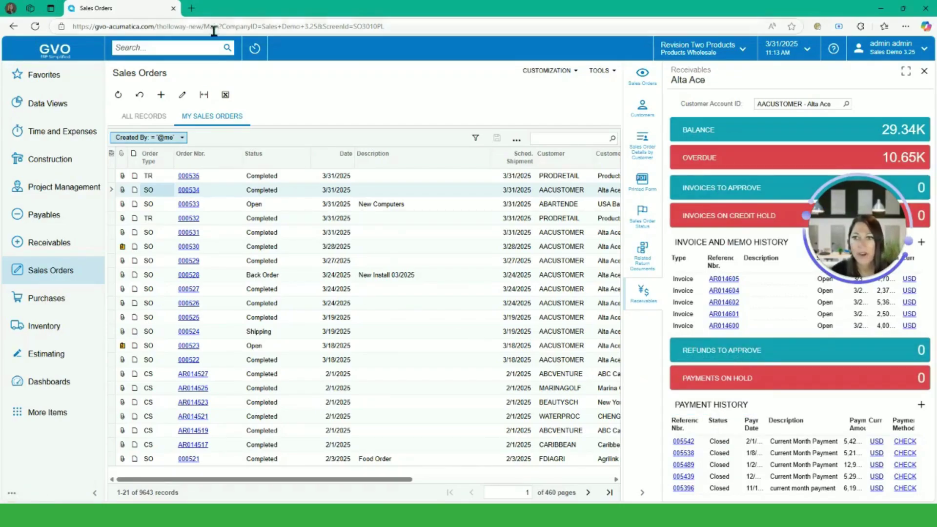
Start a new sales order and look over its available actions and the record note dialog
click(161, 95)
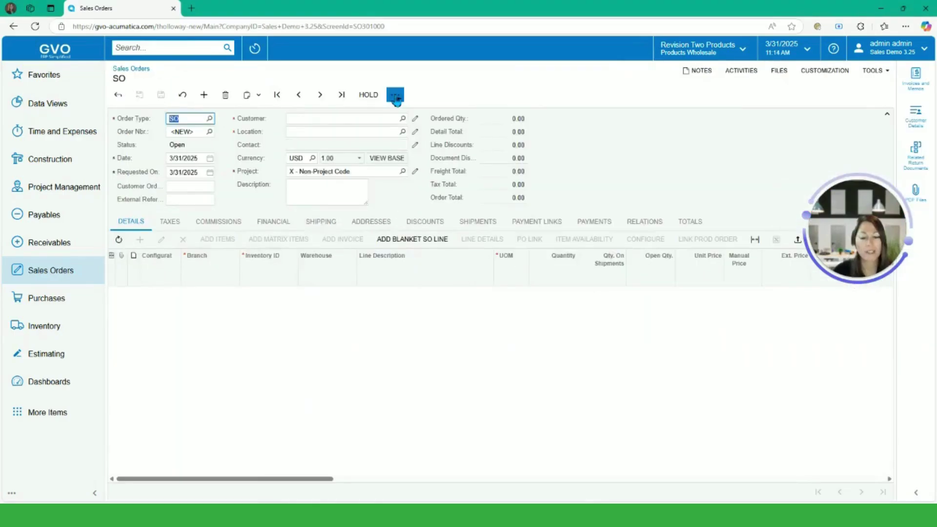
click(396, 95)
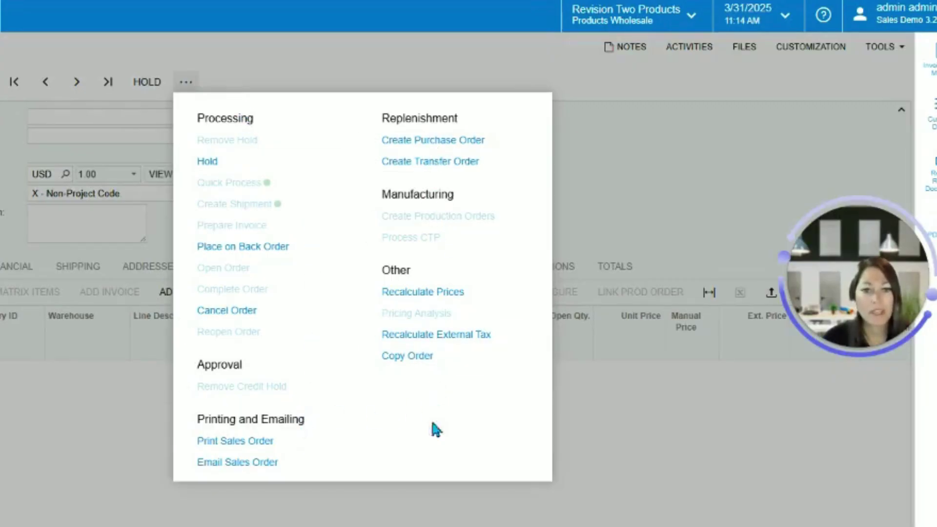
click(456, 58)
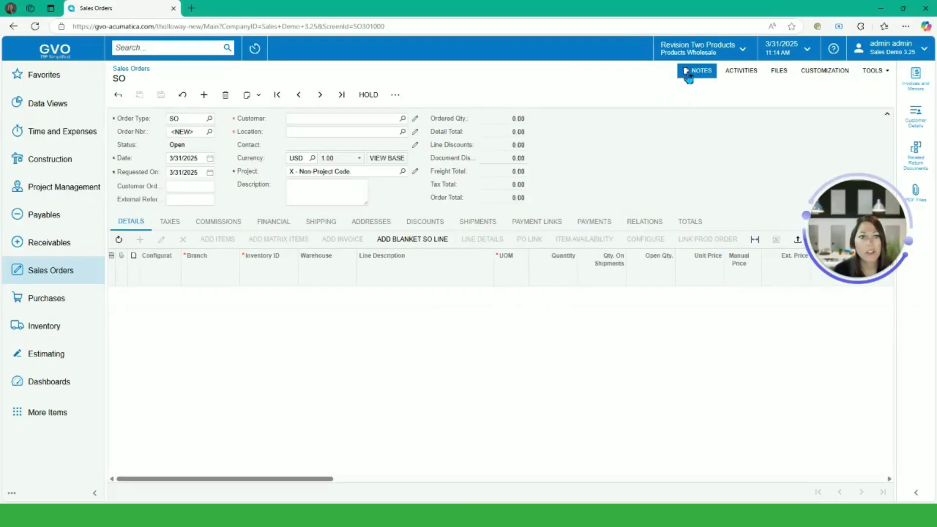
click(627, 47)
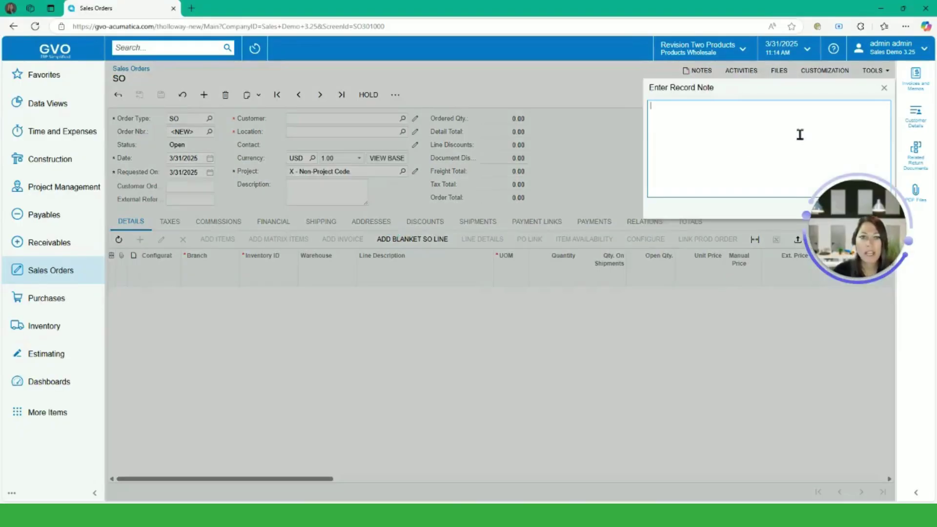
click(883, 88)
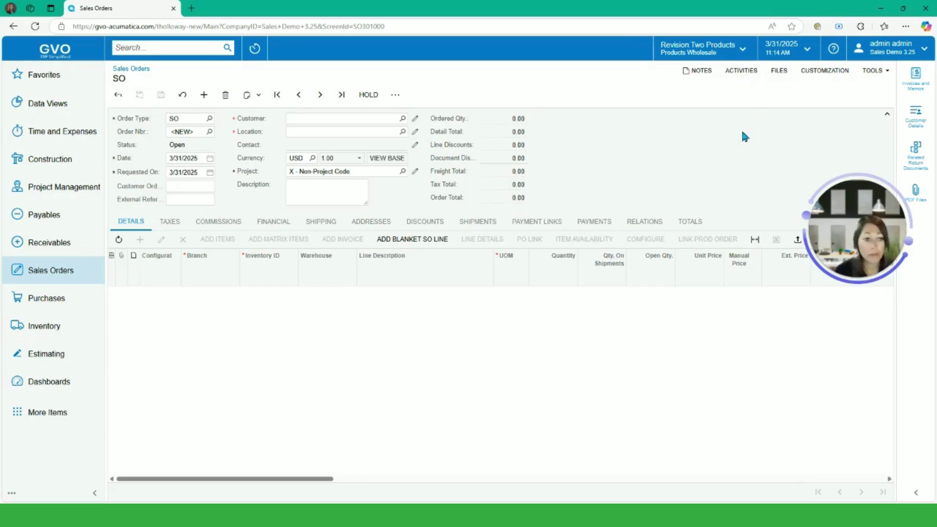
Set the new order's customer to AACUSTOMER - Alta Ace
click(344, 118)
text(a)
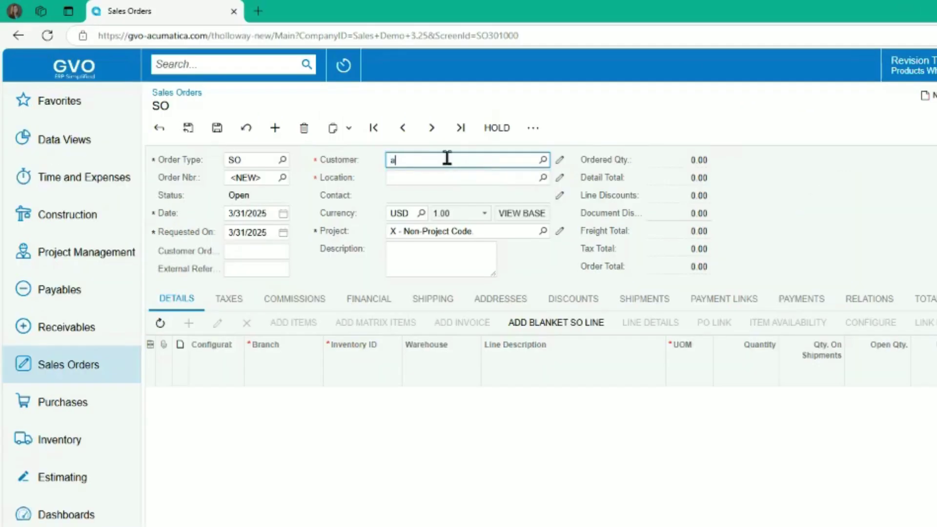
text(a)
click(444, 174)
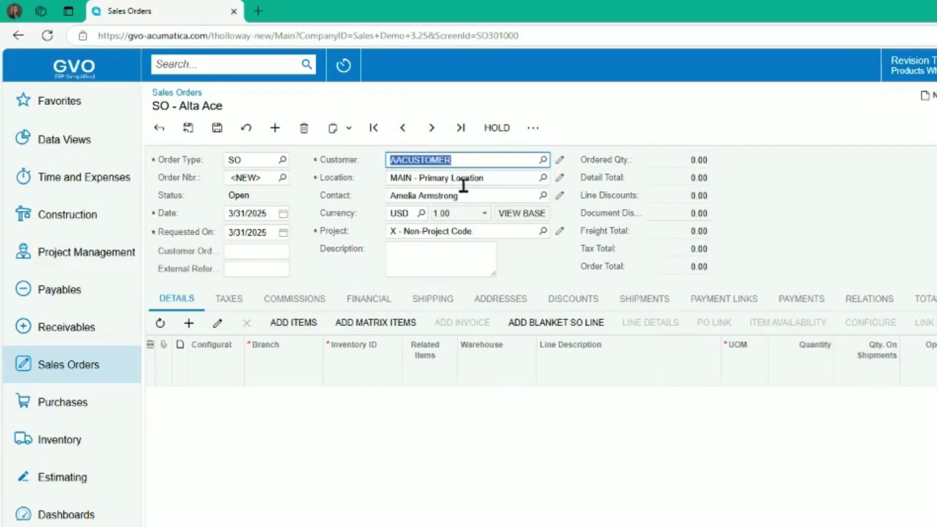
Enter the customer's order number and the description "New Computers" on the sales order
click(270, 256)
text(14256)
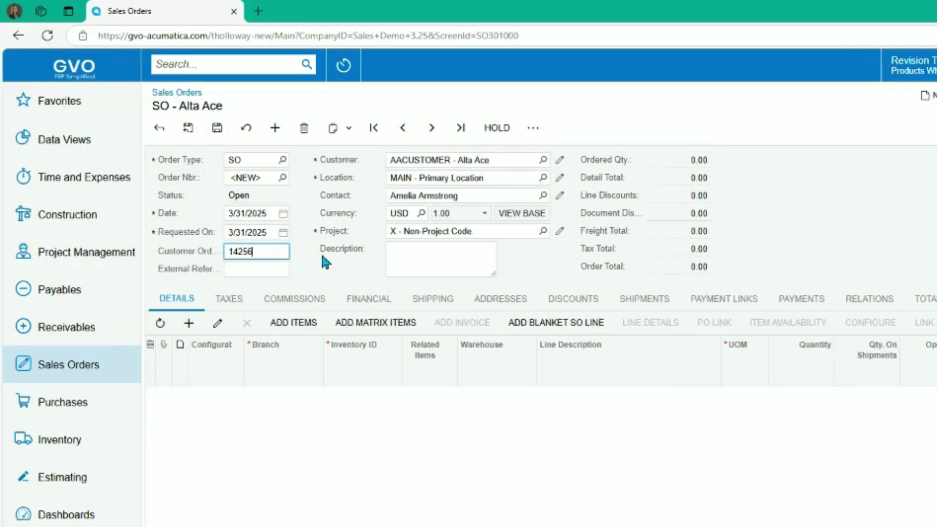
click(435, 253)
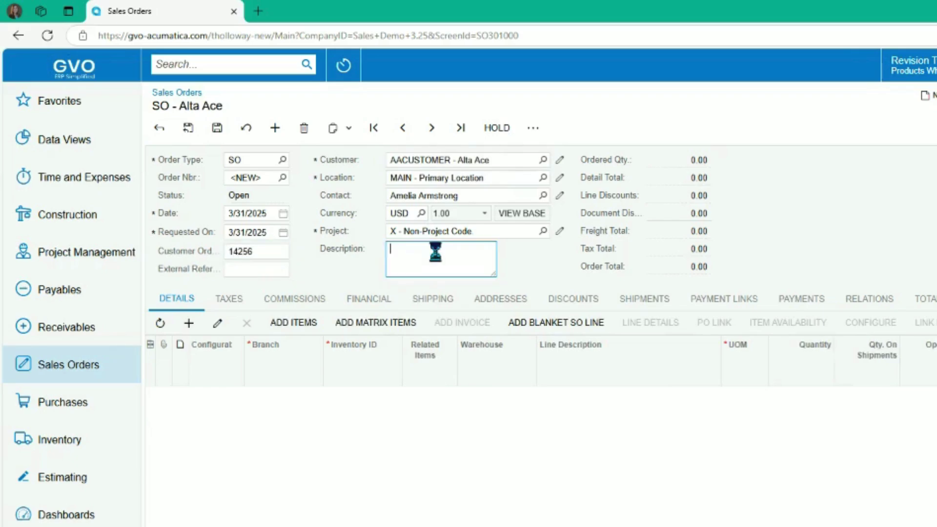
text(New Composites)
key(BackSpace)
text(rs)
key(Tab)
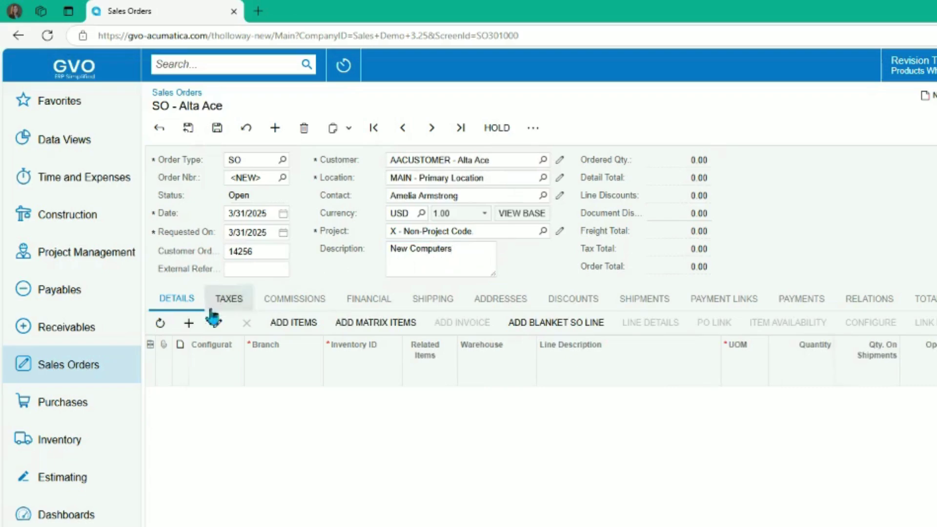
Add an order line for inventory item ELECOMP1, the Dell desktop computer
click(188, 323)
click(341, 395)
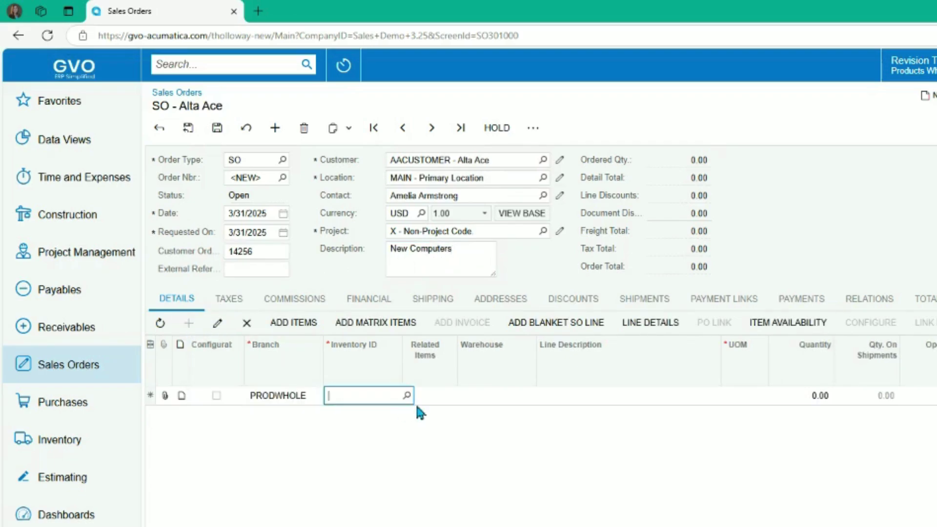
text(comput)
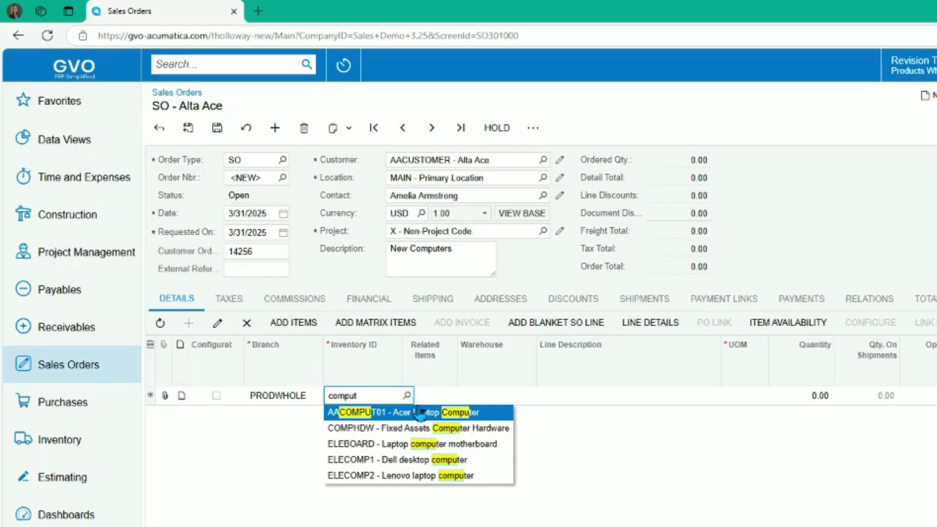
click(402, 460)
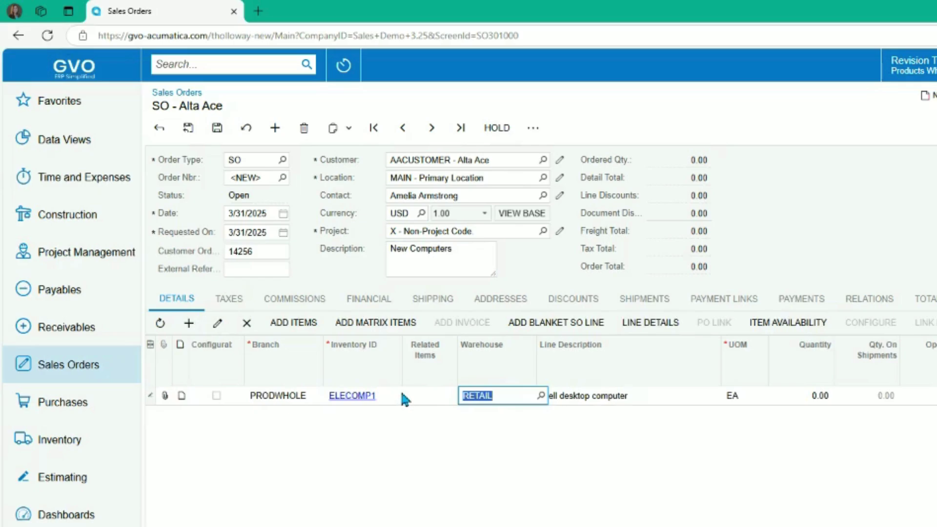
Set the Dell desktop computer line's quantity to 10 and save the sales order
key(Tab)
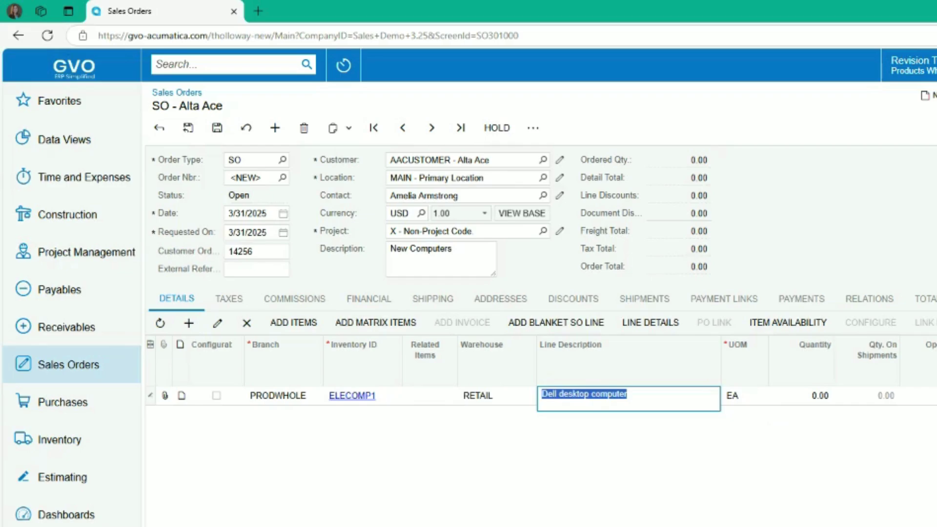
click(738, 396)
click(825, 403)
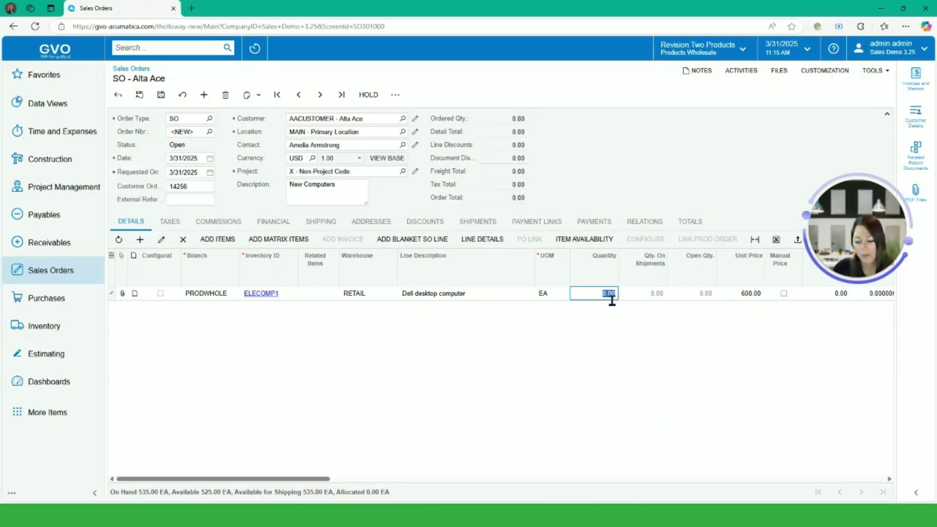
key(Tab)
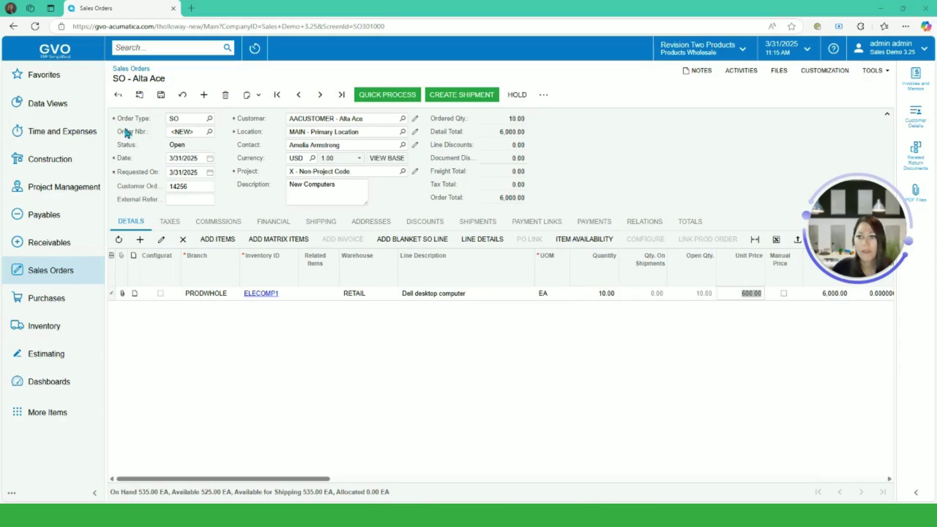
click(161, 95)
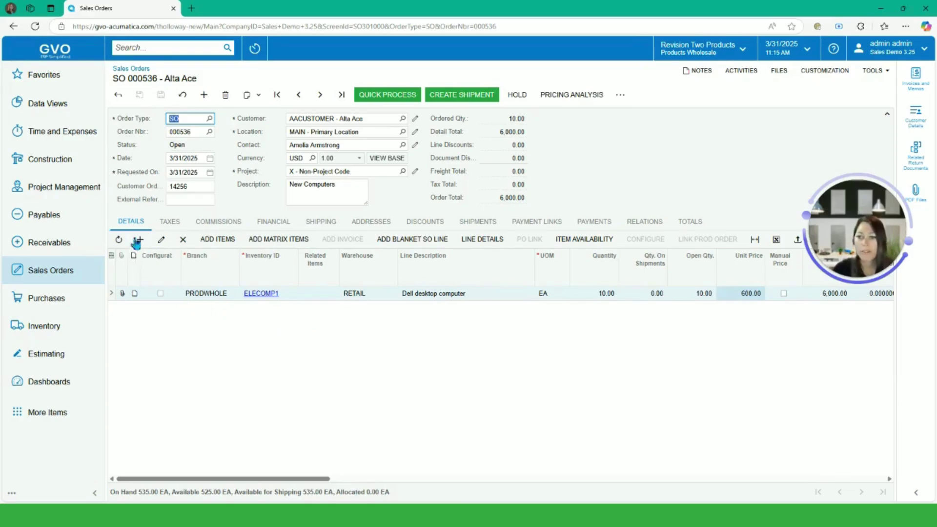
Examine the order line in form view and the inventory lookup for items sold since 12/31/2024, adding nothing
click(162, 241)
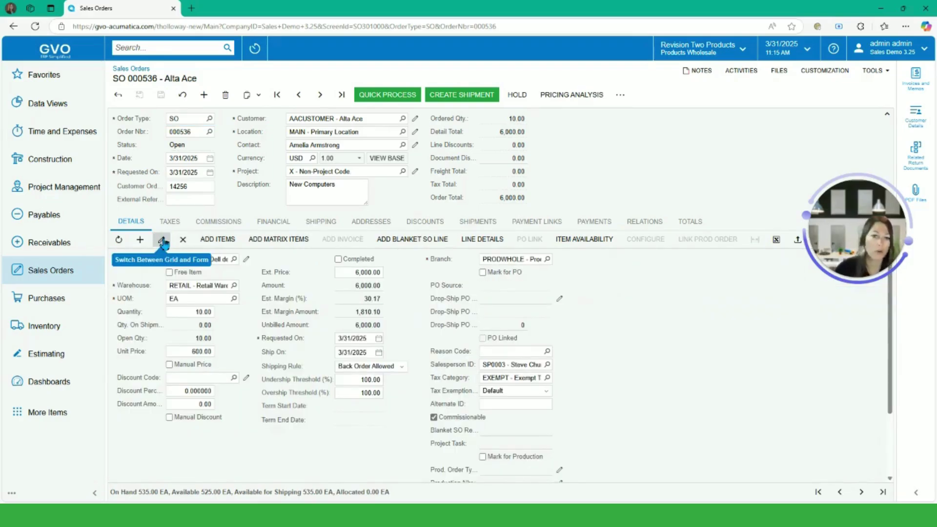
click(163, 241)
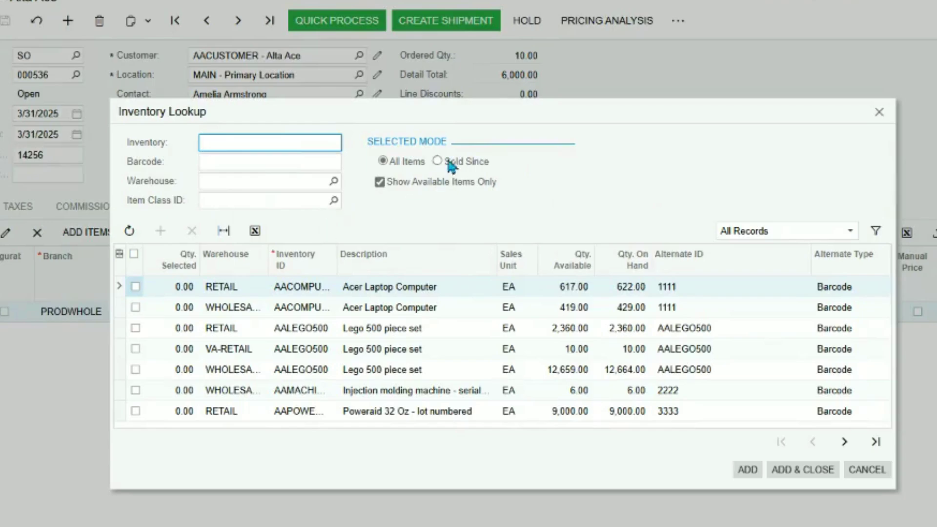
click(439, 164)
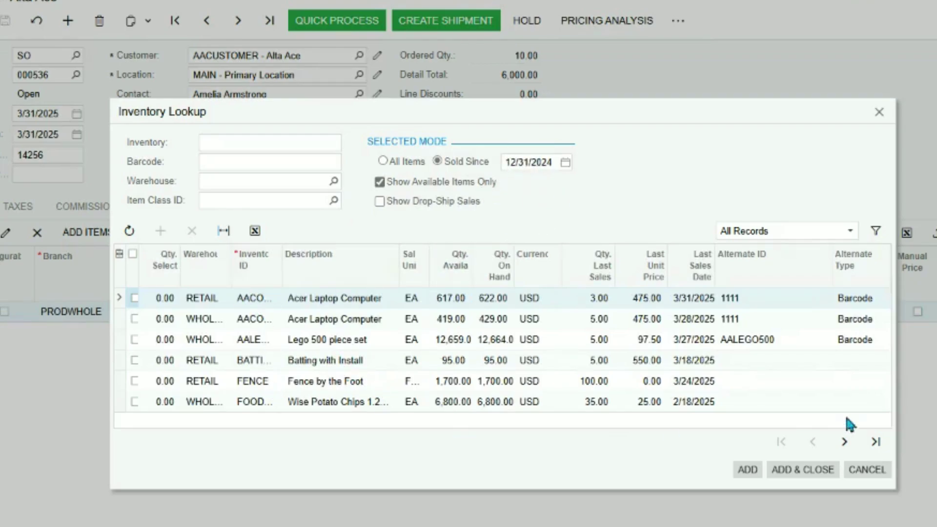
click(866, 470)
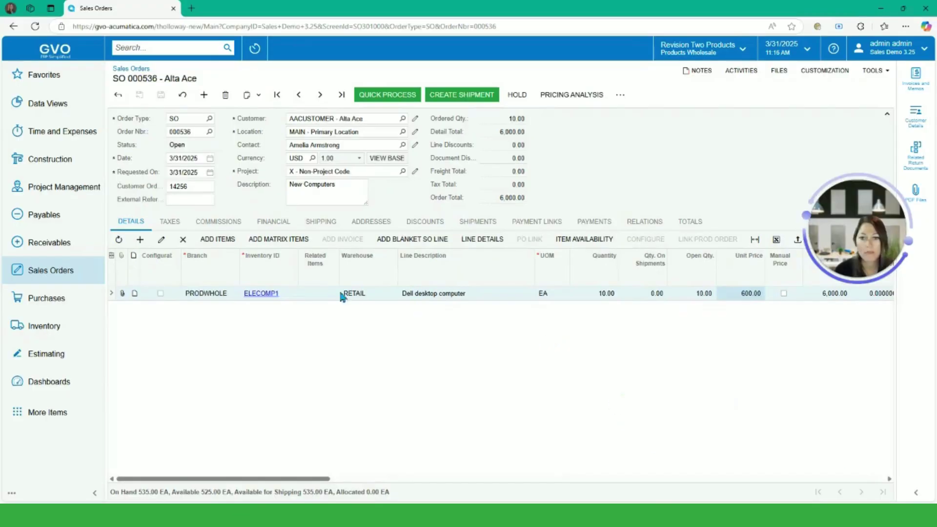
Try allocating the Dell desktop computer line's quantity from the RETAIL warehouse in its line details
click(495, 238)
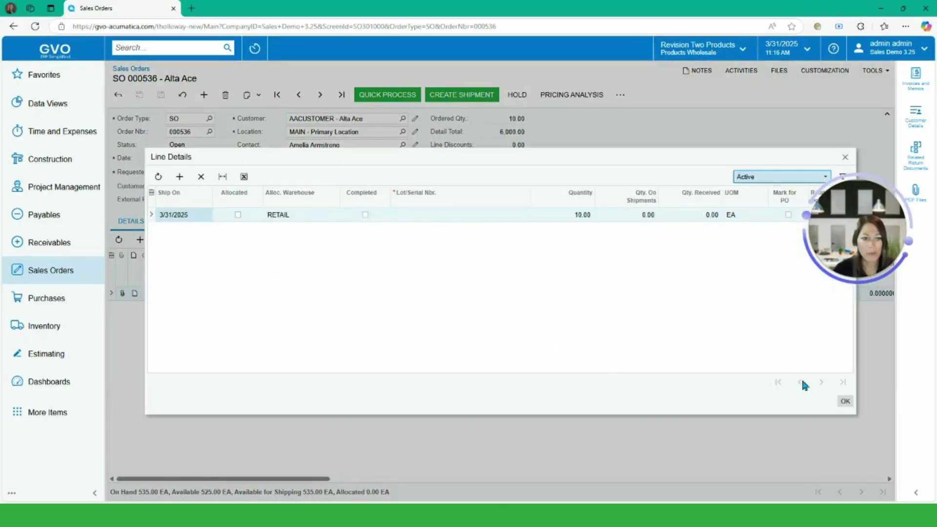
click(238, 215)
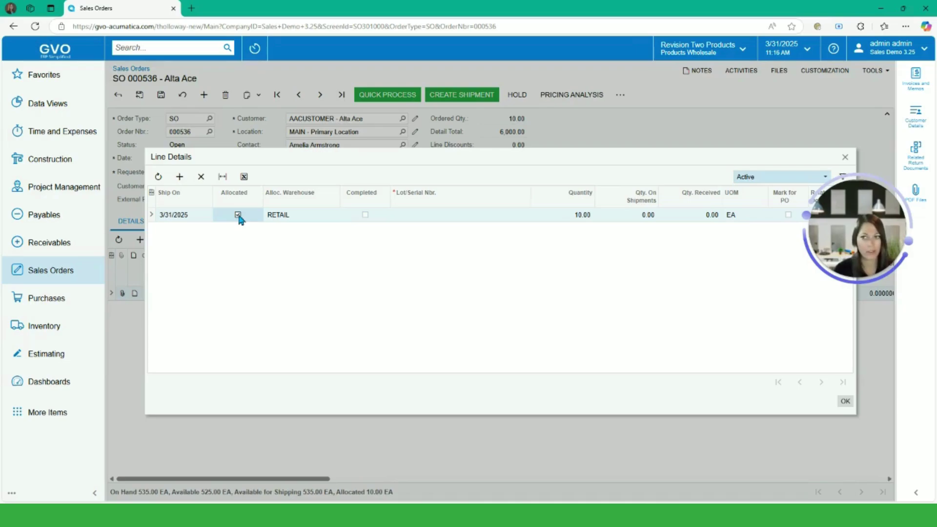
click(238, 214)
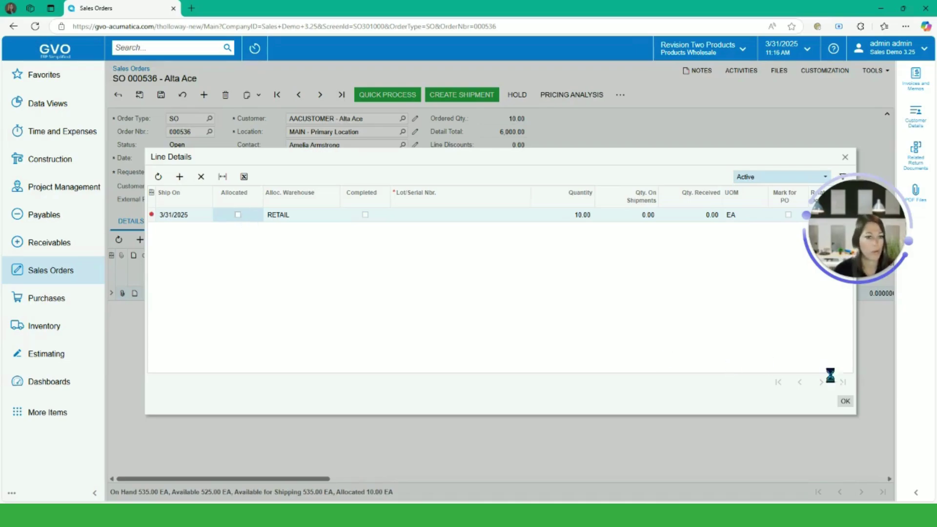
click(846, 402)
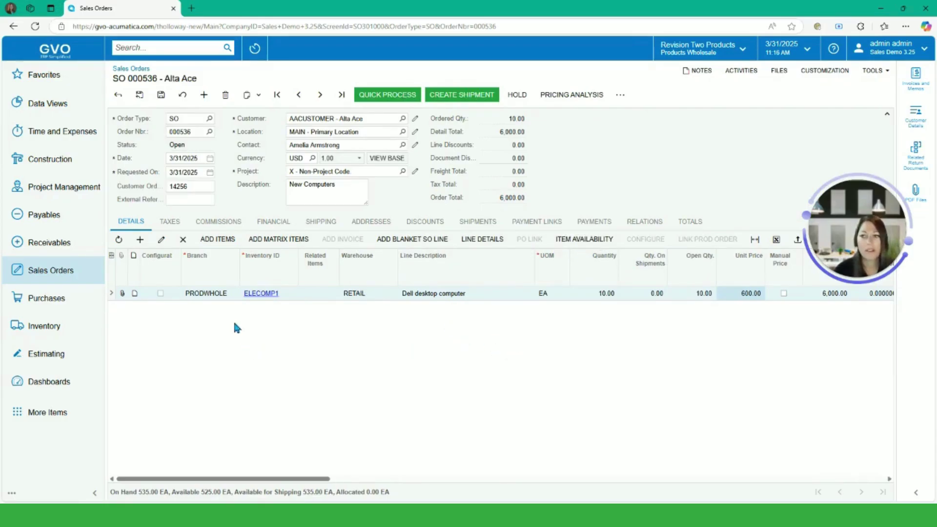
Review the order's taxes, commissions, financial information, shipping settings and ship-to and bill-to addresses
click(171, 223)
click(210, 225)
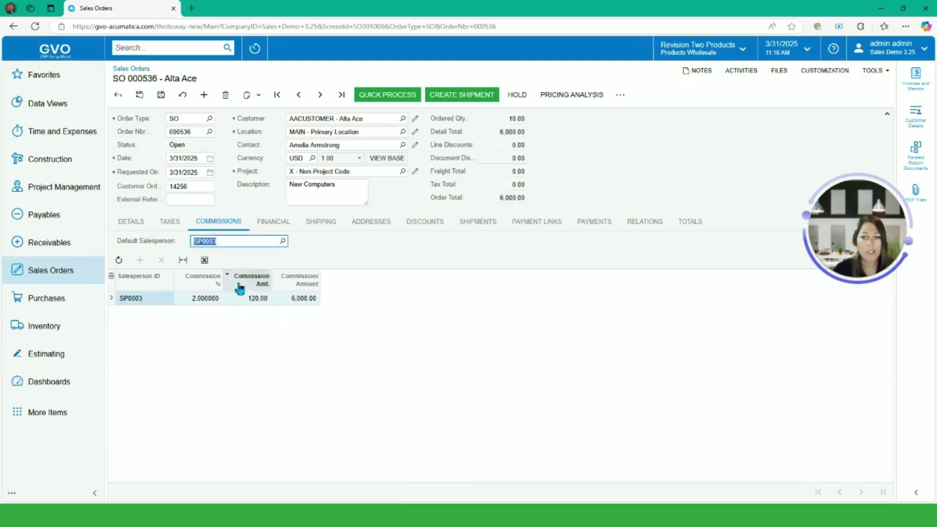
click(274, 221)
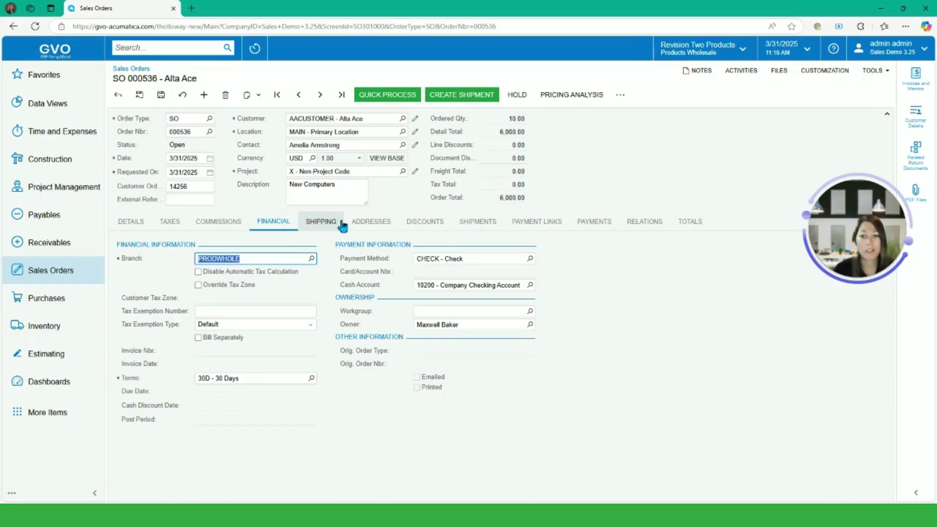
click(325, 222)
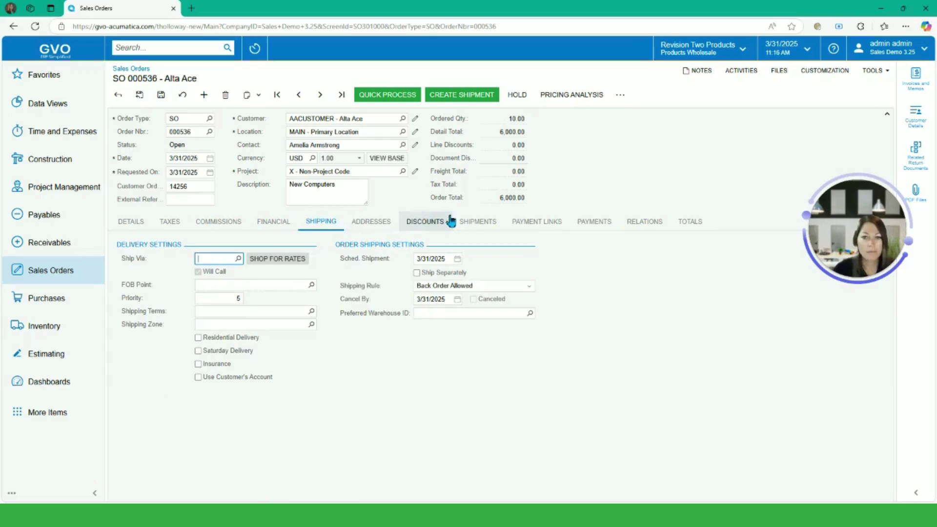
click(371, 222)
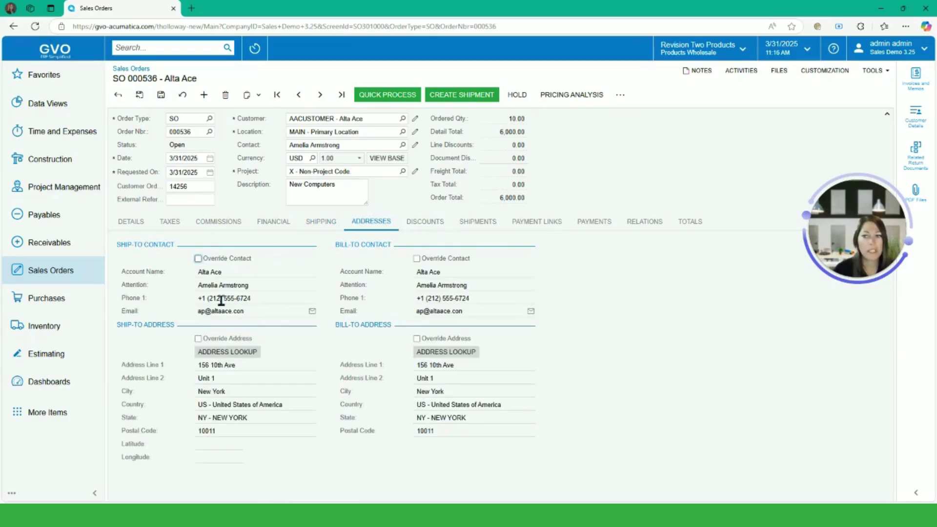
Review the order's discounts, shipments, payment links, payments, relations and totals
click(435, 223)
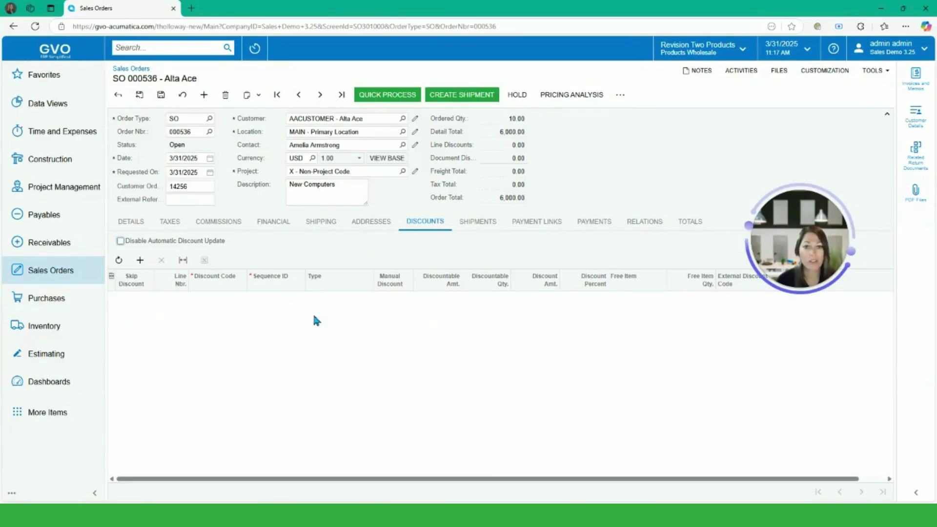
click(487, 222)
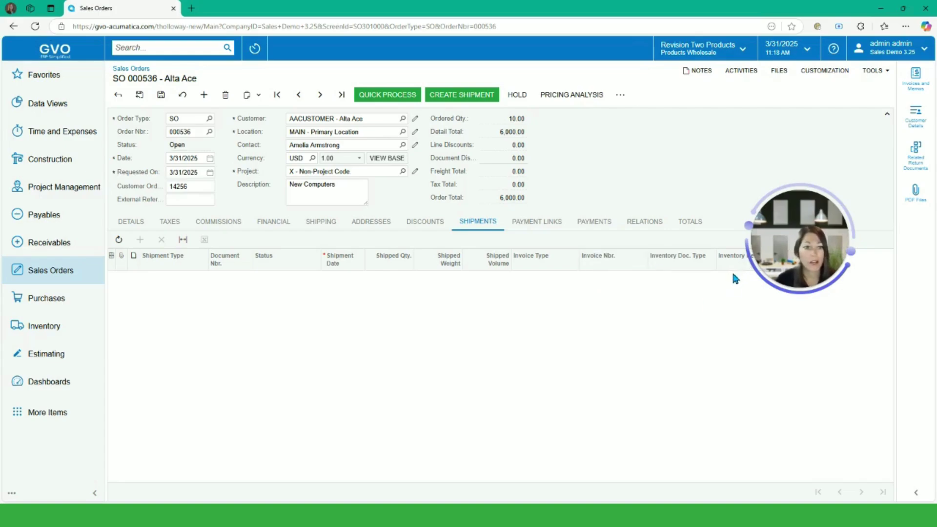
click(550, 233)
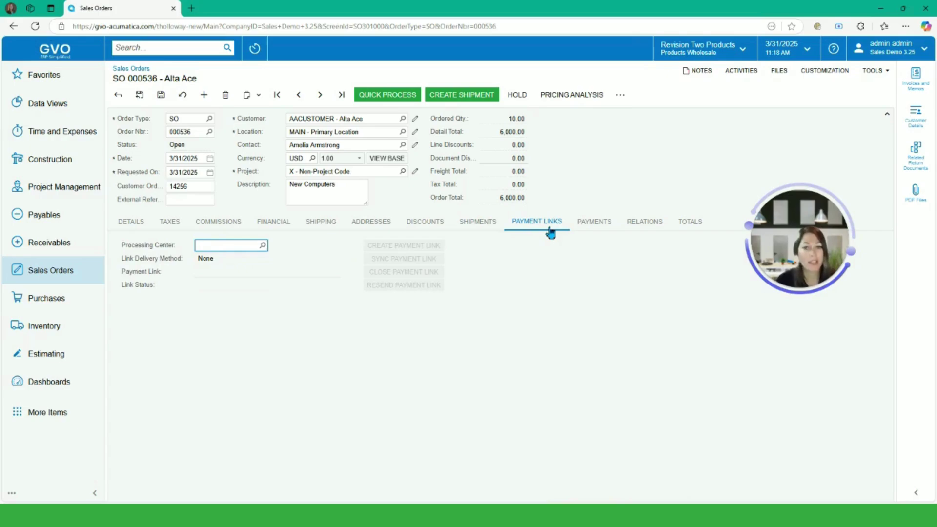
click(593, 232)
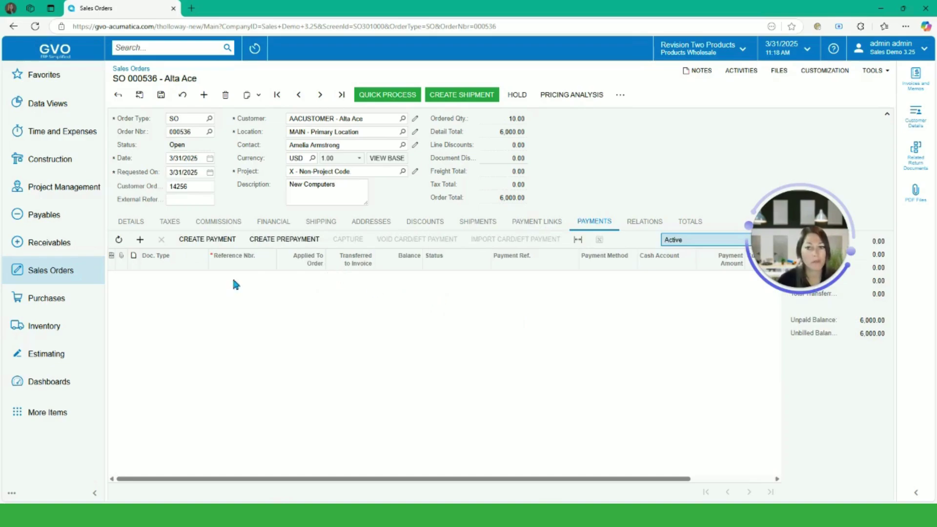
click(642, 221)
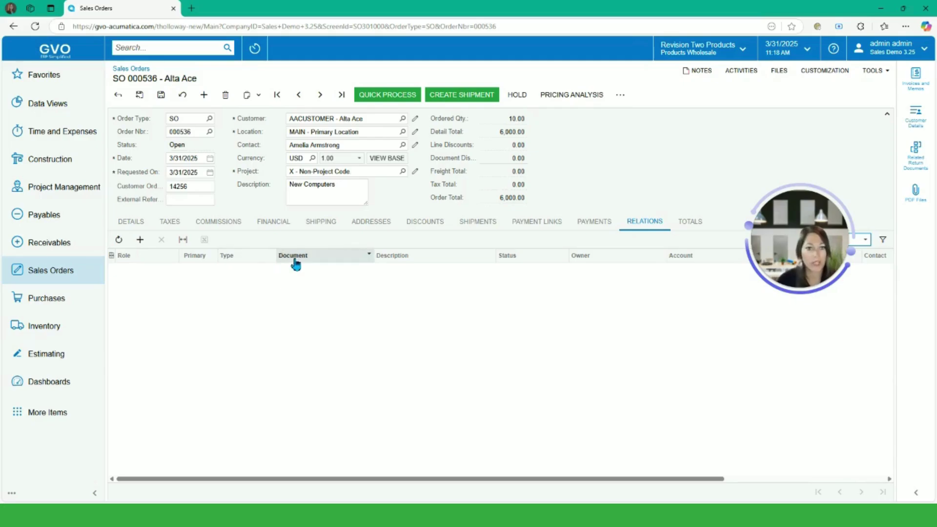
click(692, 222)
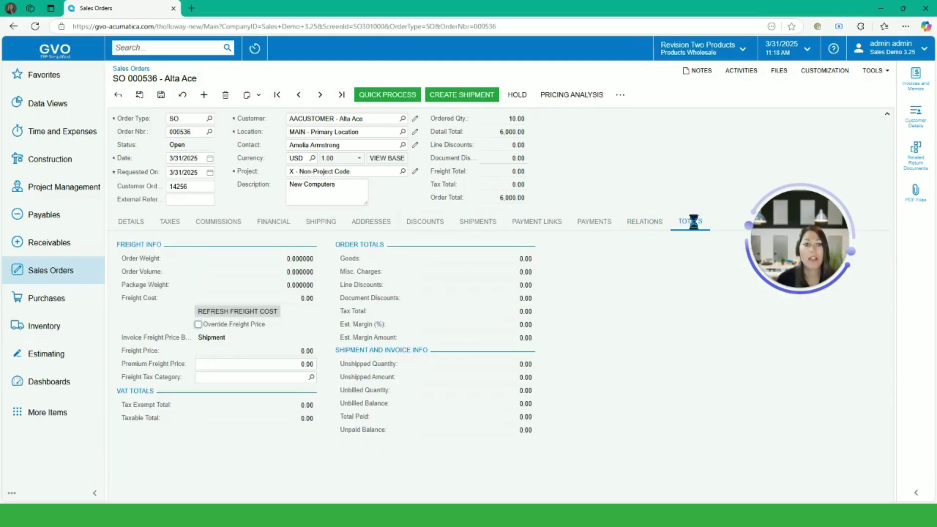